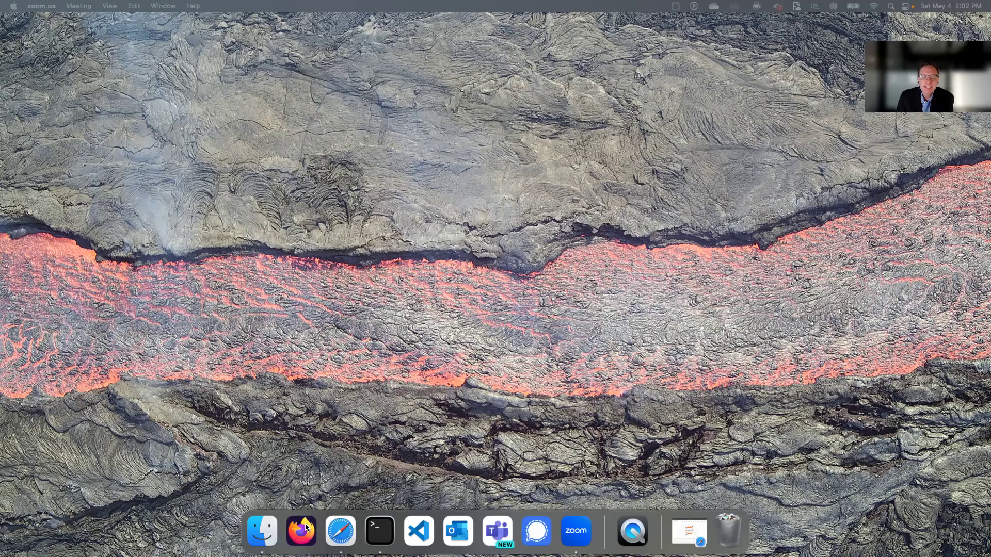
Step: Switch to Safari and look over the Jupyter project's homepage and its interface previews
key("super+Tab")
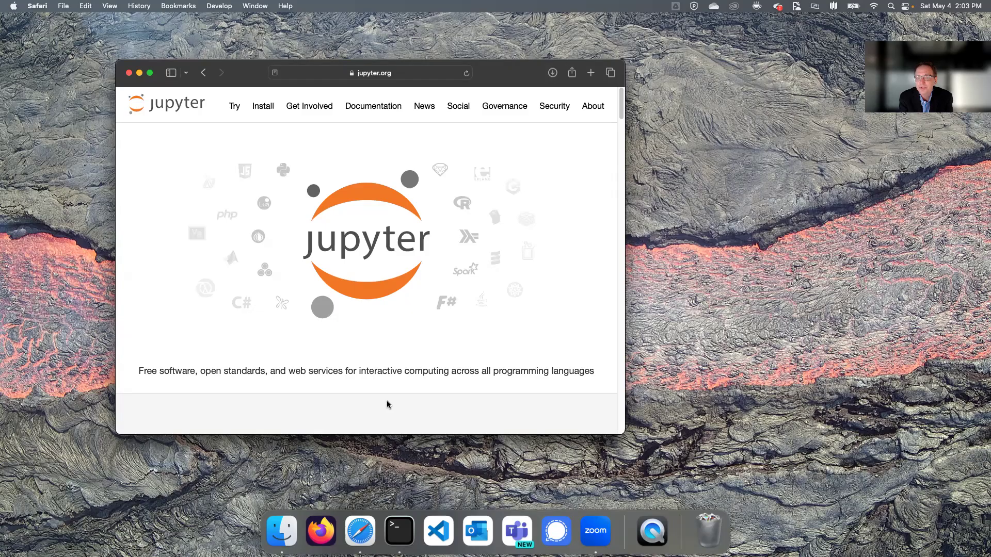
scroll(387, 405, "down", 1)
scroll(387, 405, "down", 10)
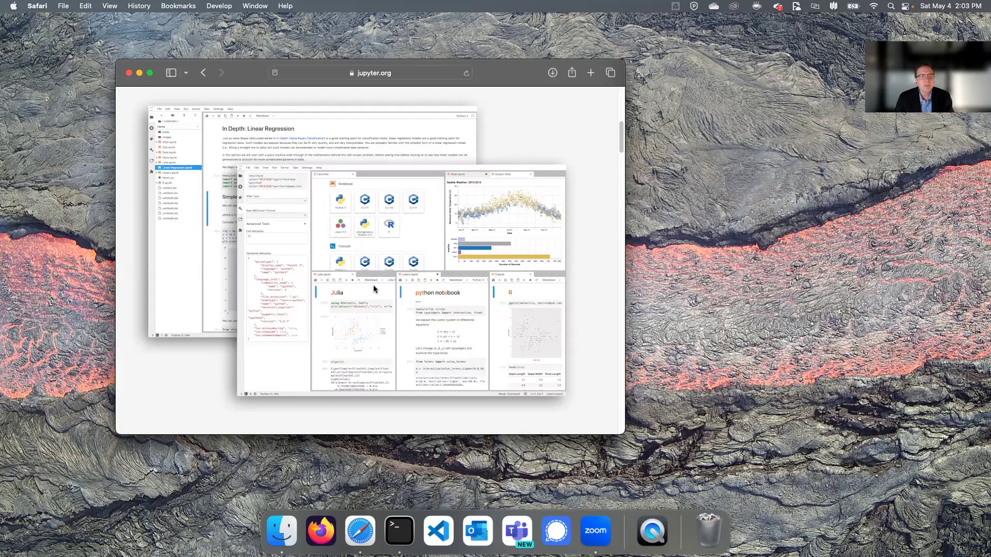
scroll(373, 285, "up", 10)
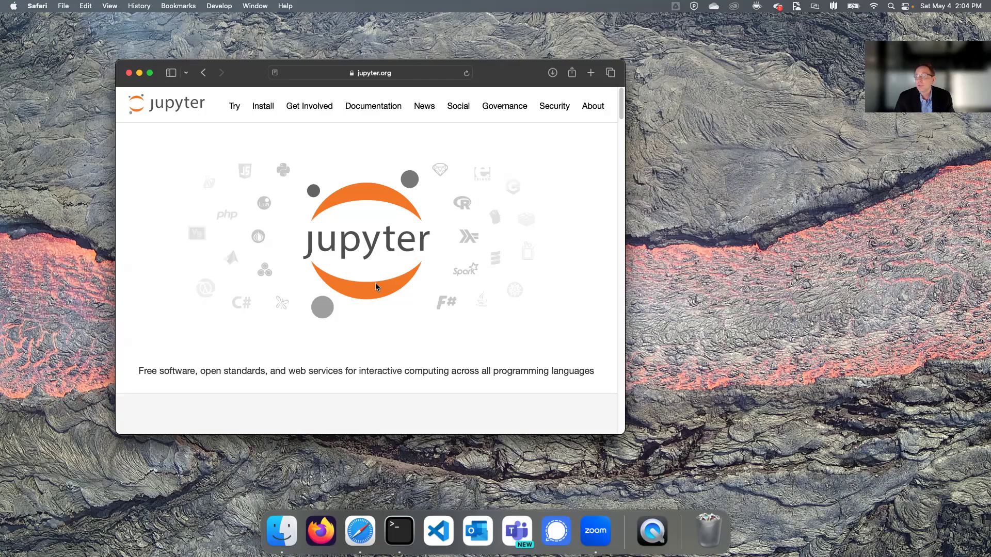
Step: Search Google for "jupyter desktop" and open the jupyterlab-desktop repository on GitHub
left_click(394, 70)
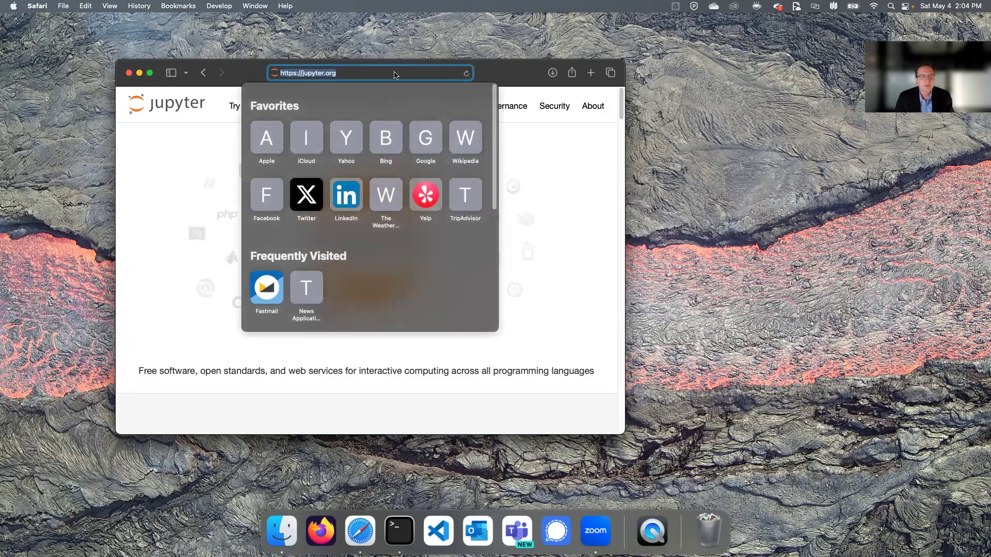
type("google")
key("Return")
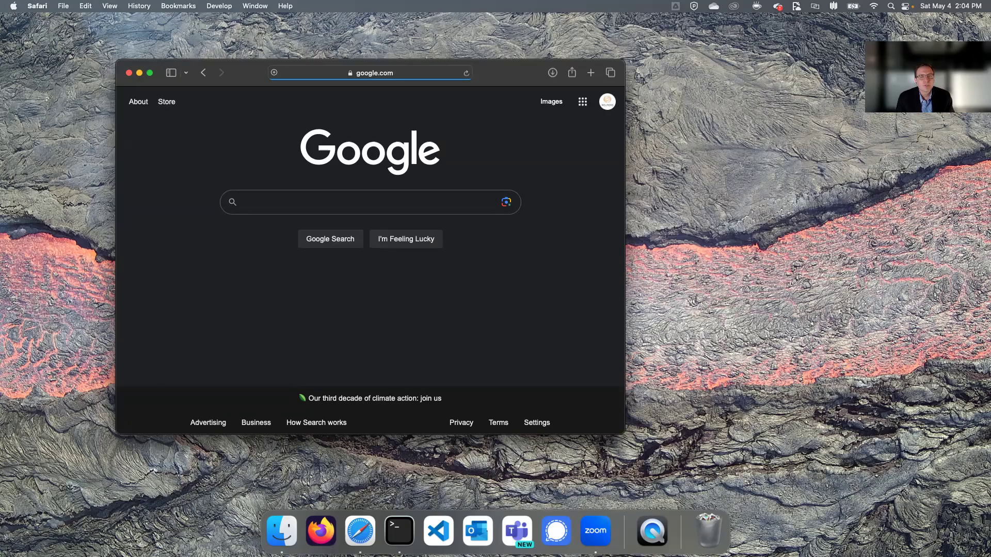
left_click(361, 202)
type("jupyter")
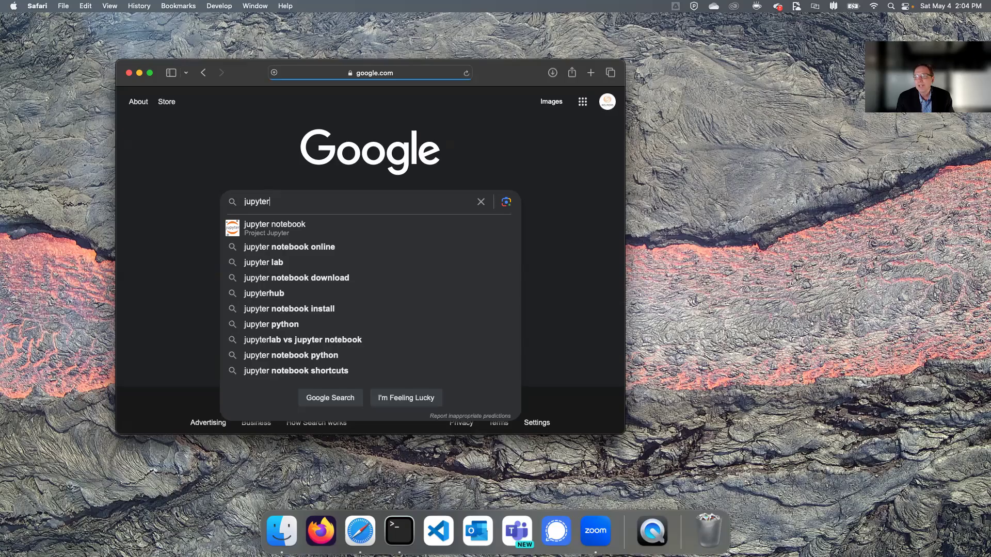
type("desktop")
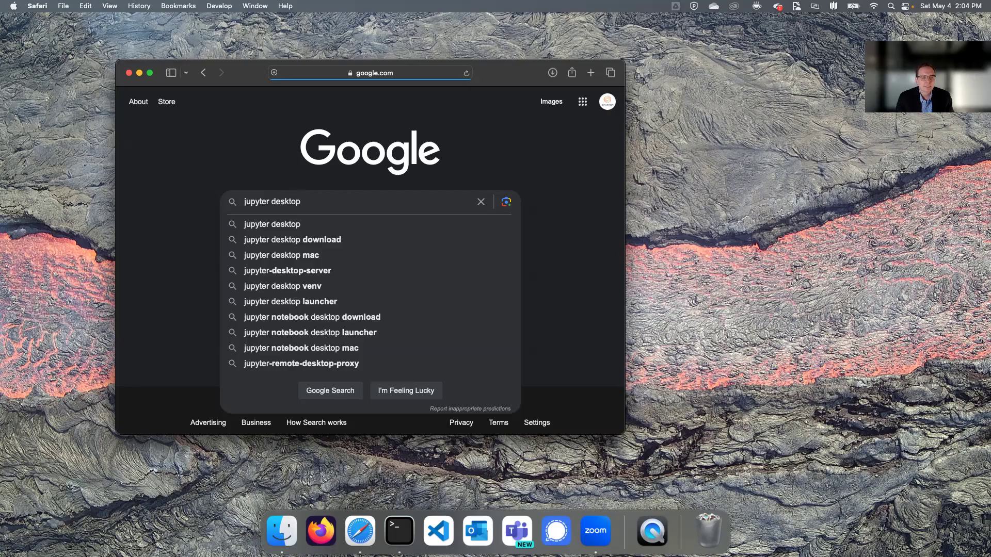
key("Return")
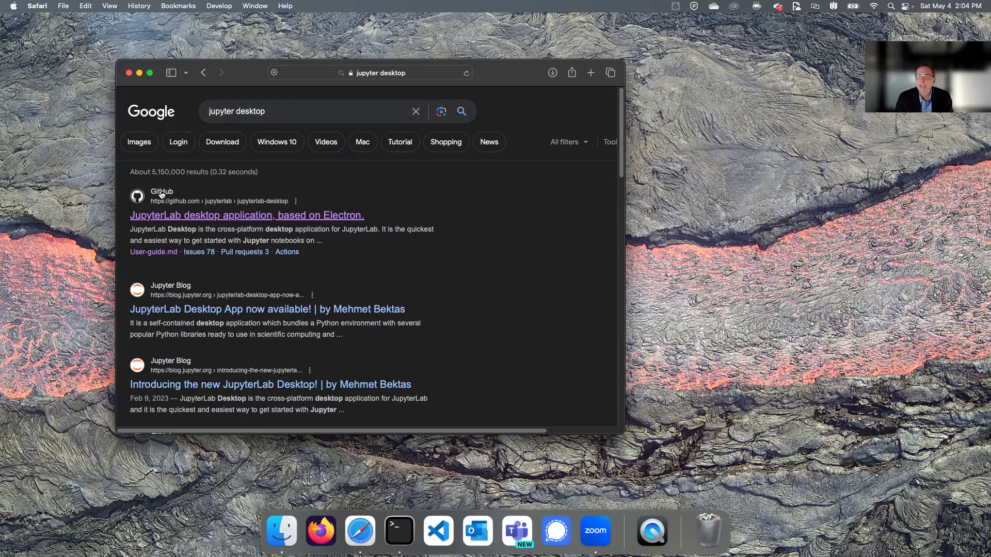
left_click(221, 217)
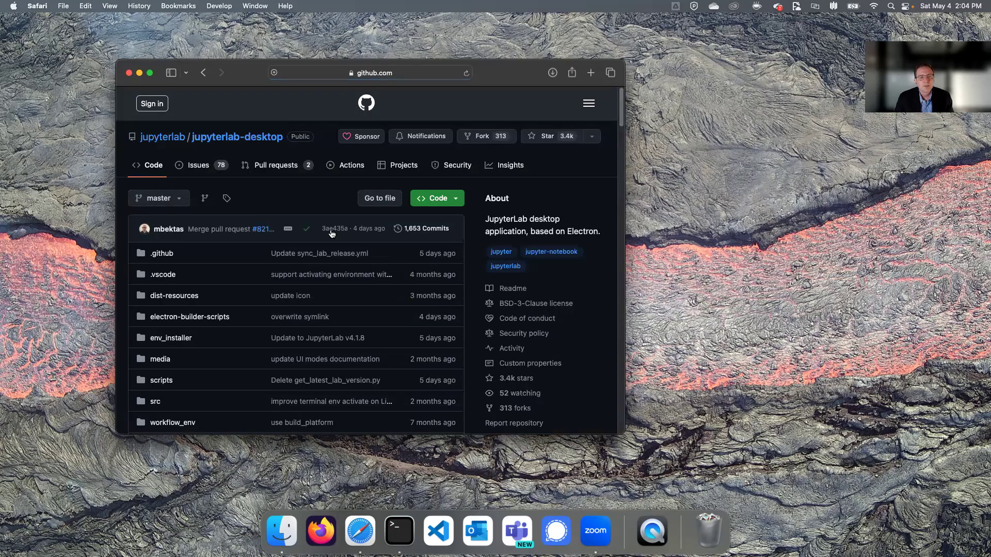
Step: Enlarge the browser window and review the README's installation table, examining the arm64 Installer (Apple silicon) option for Mac
left_click_drag(624, 434, 691, 448)
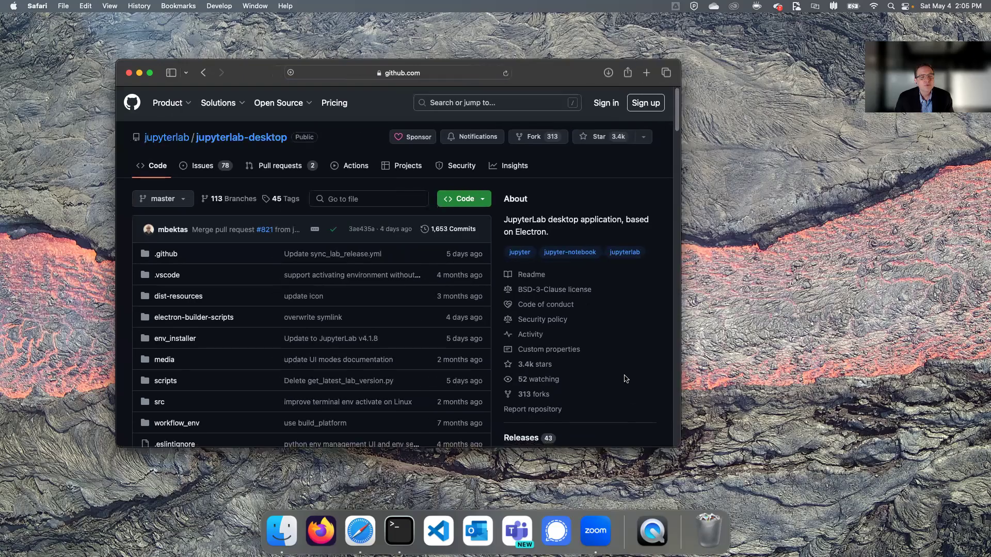
scroll(626, 380, "down", 10)
scroll(626, 379, "down", 15)
scroll(627, 383, "down", 3)
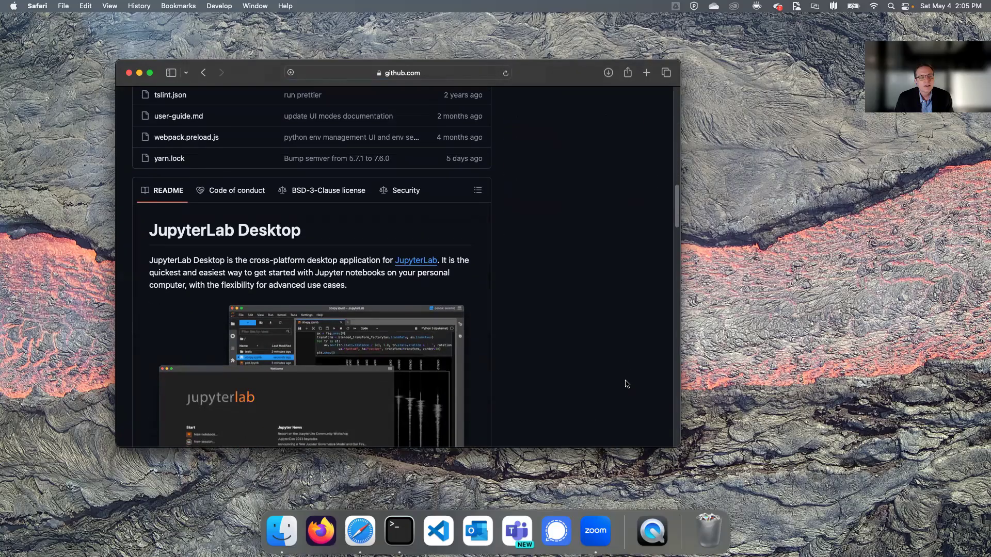
scroll(626, 382, "down", 1)
scroll(626, 382, "down", 3)
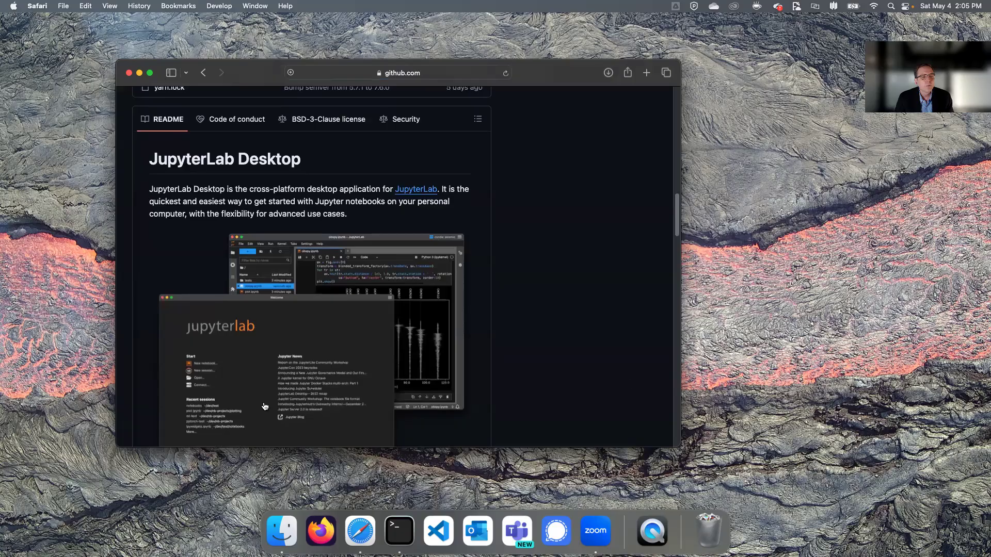
scroll(536, 343, "down", 2)
scroll(536, 343, "down", 15)
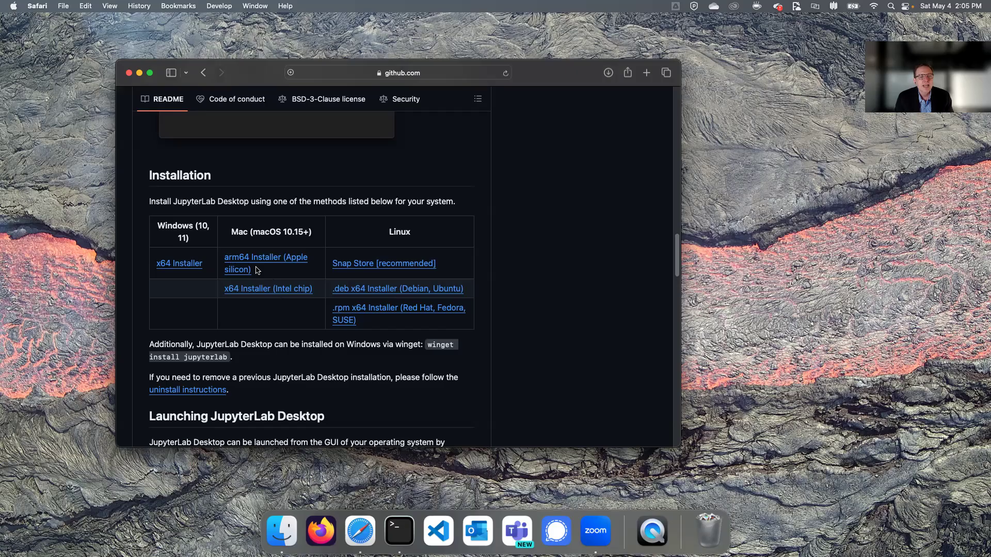
left_click_drag(251, 269, 226, 260)
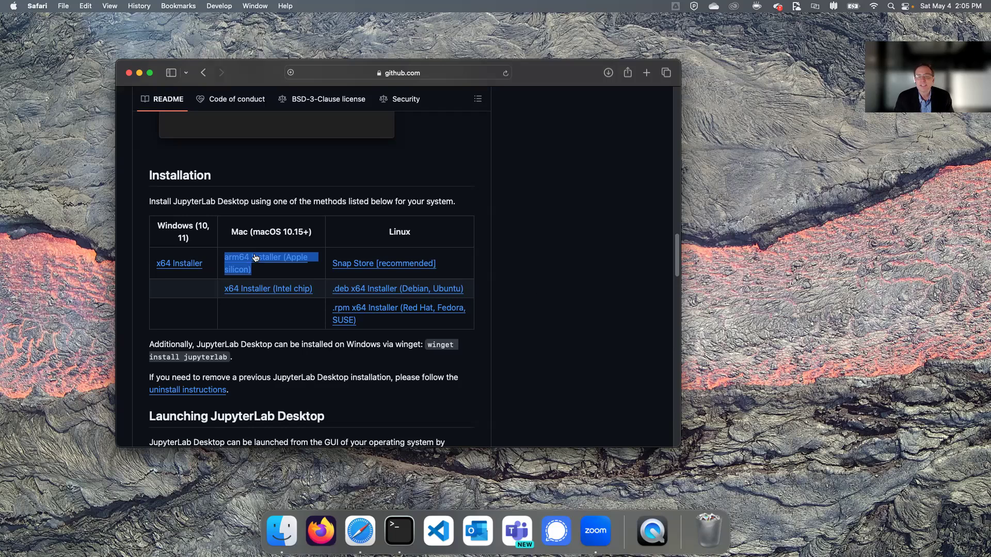
left_click(538, 304)
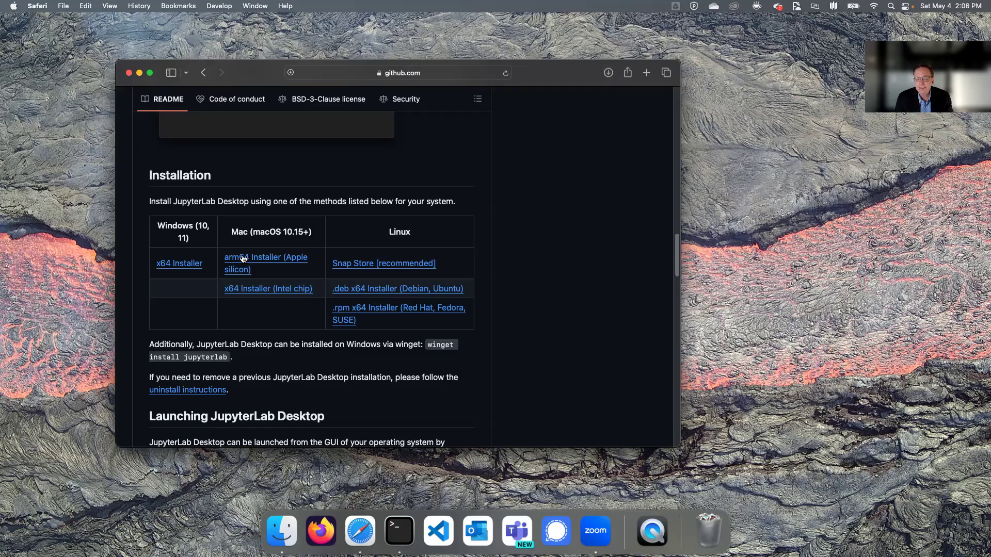
Step: Switch to Finder and open the JupyterLab-Setup-macOS-arm64.dmg disk image from the Downloads folder
left_click(289, 537)
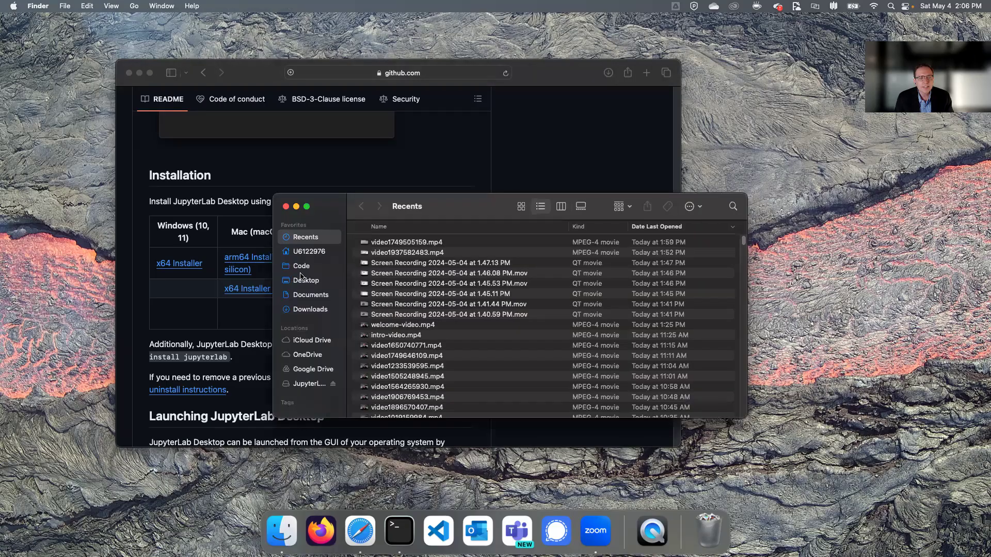
left_click(311, 310)
left_click(416, 243)
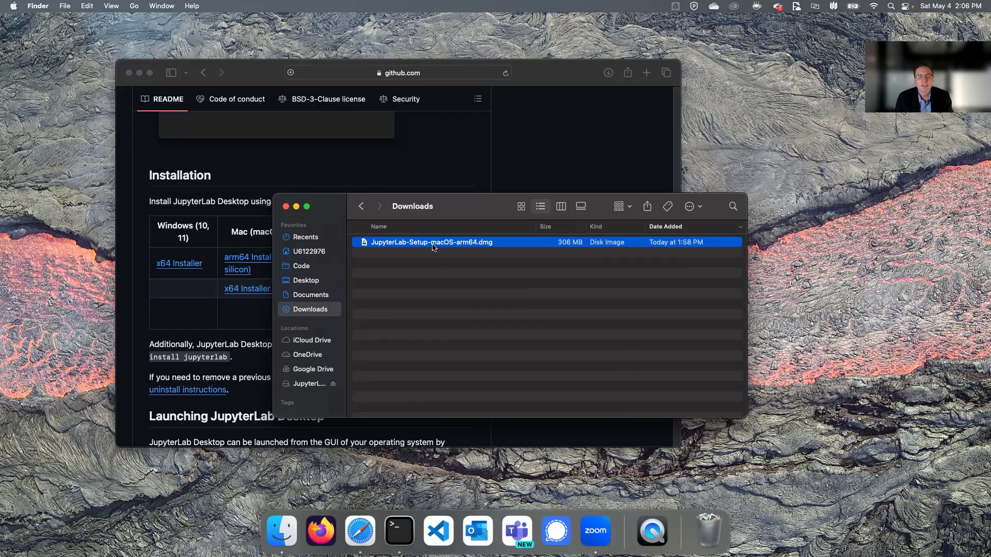
double_click(433, 244)
Step: Install JupyterLab by copying it from the disk image into the Applications folder
left_click_drag(498, 194, 484, 146)
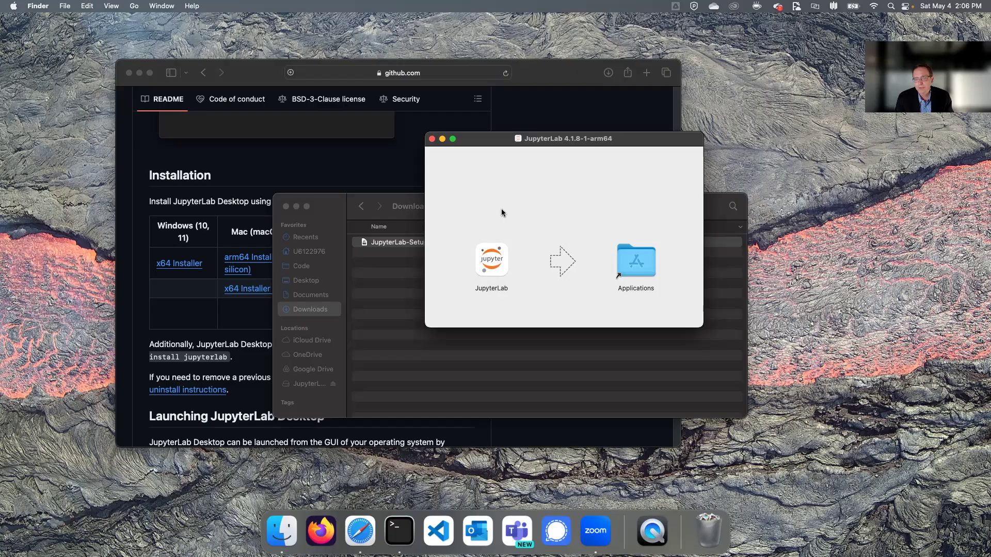
left_click_drag(496, 261, 634, 264)
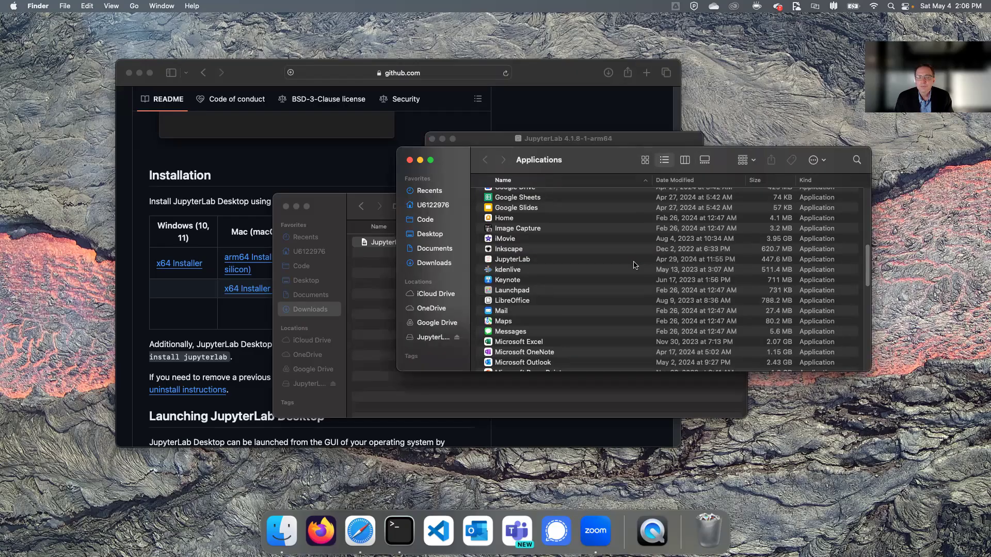
left_click_drag(616, 168, 610, 207)
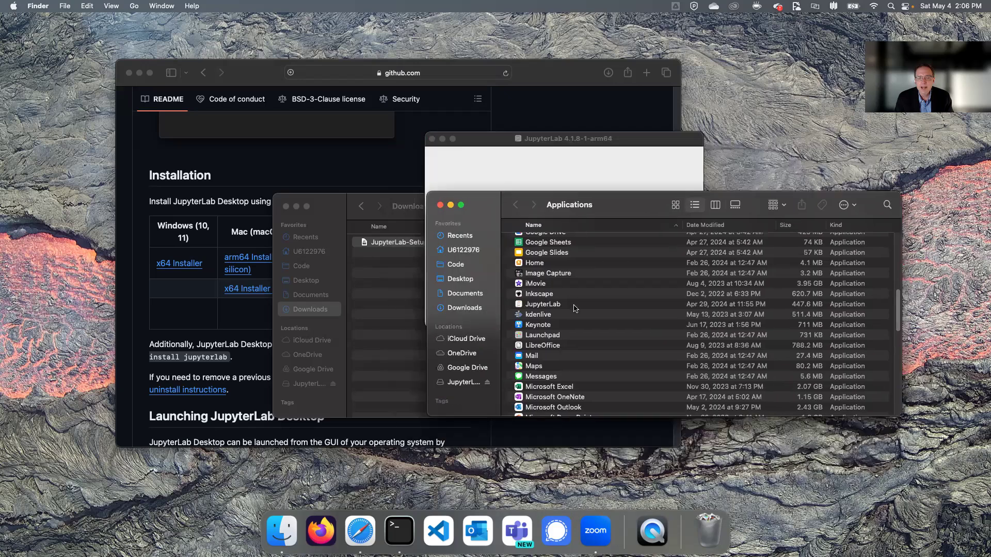
Step: Launch JupyterLab from the Applications folder and allow the downloaded app to open
left_click(538, 308)
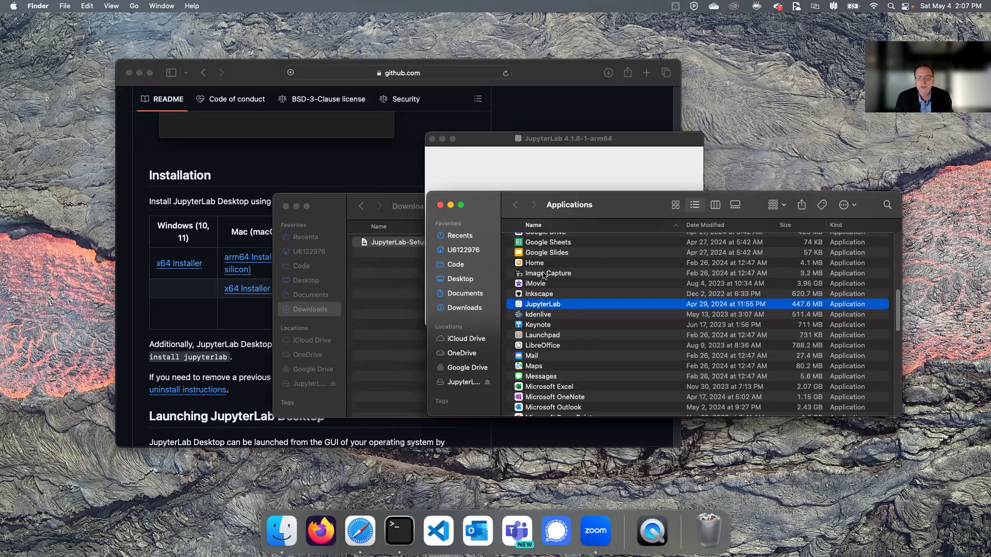
left_click(555, 388)
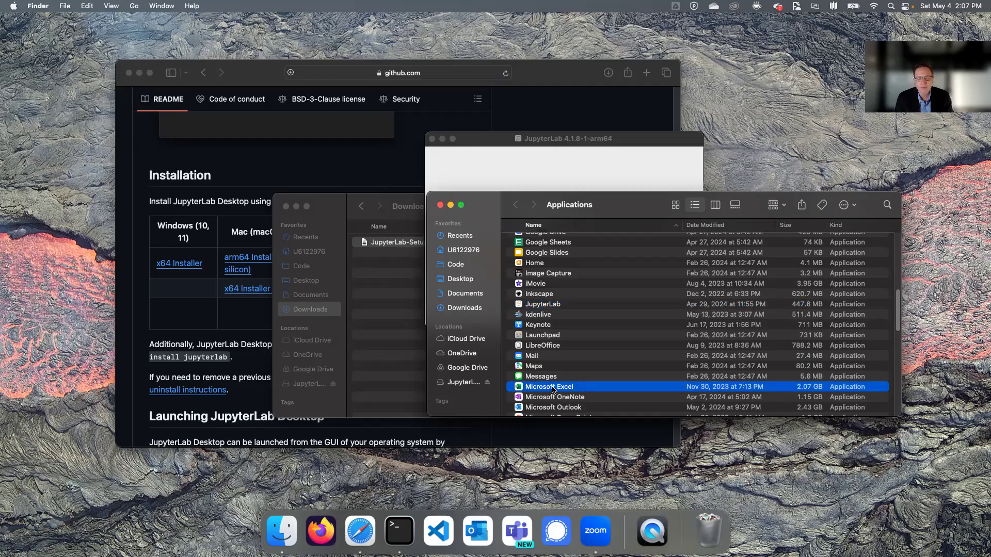
left_click(551, 378)
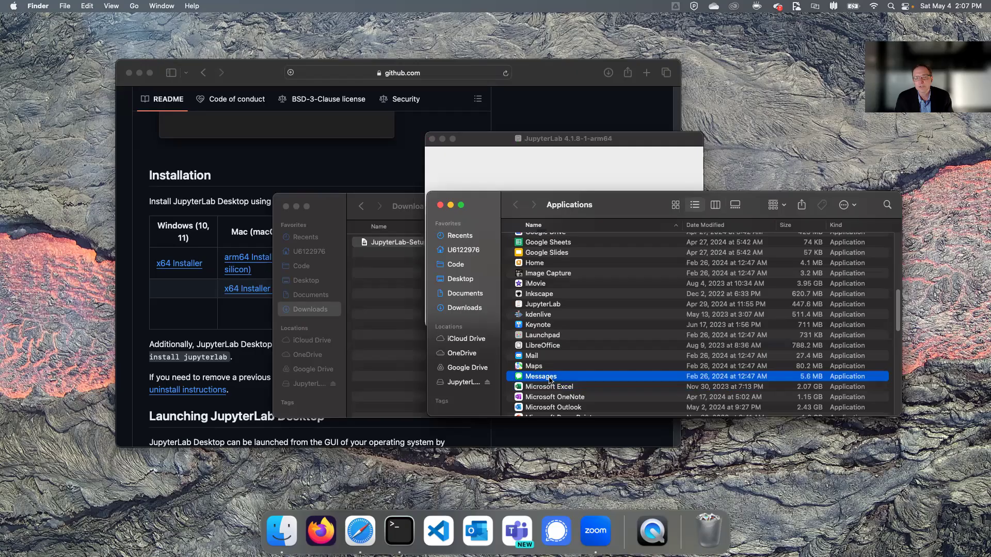
left_click(553, 306)
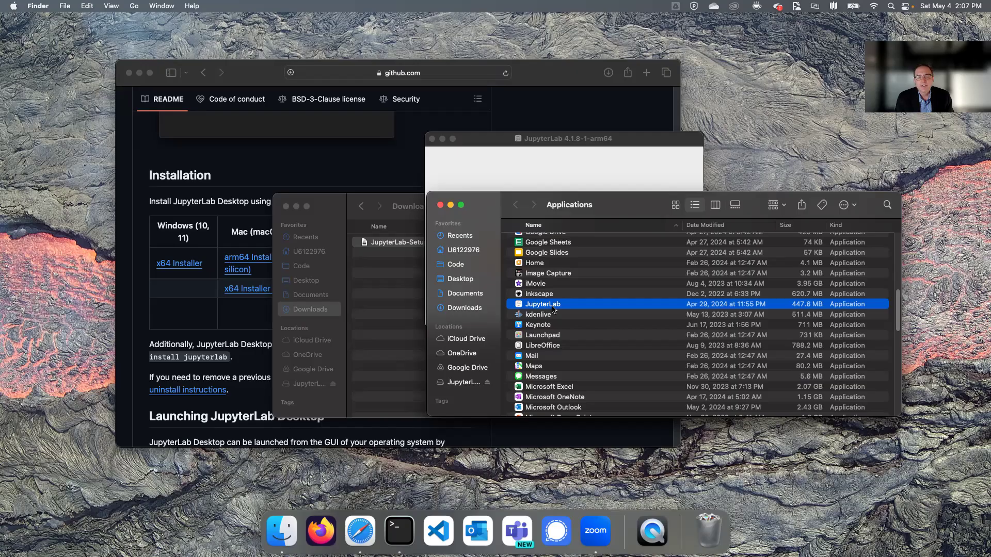
double_click(553, 306)
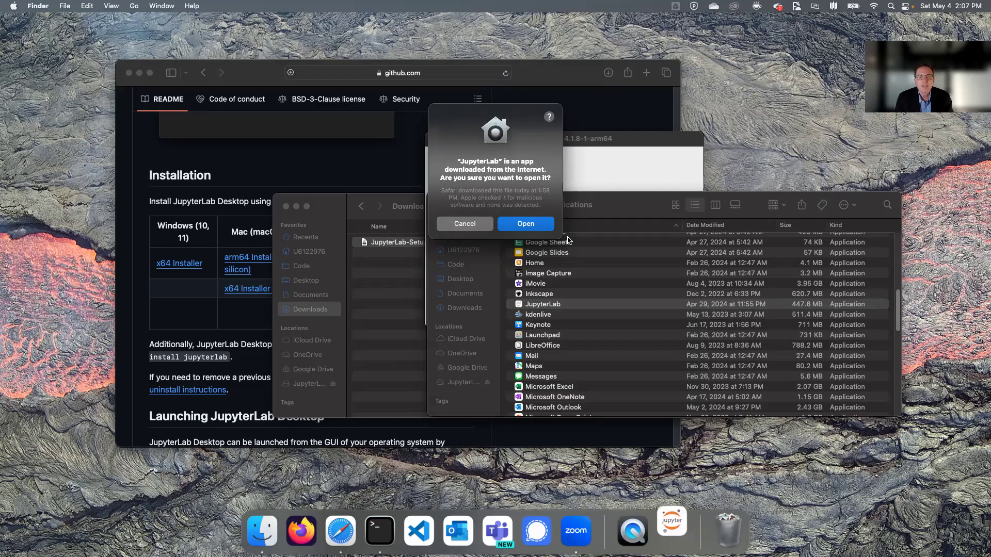
left_click(529, 226)
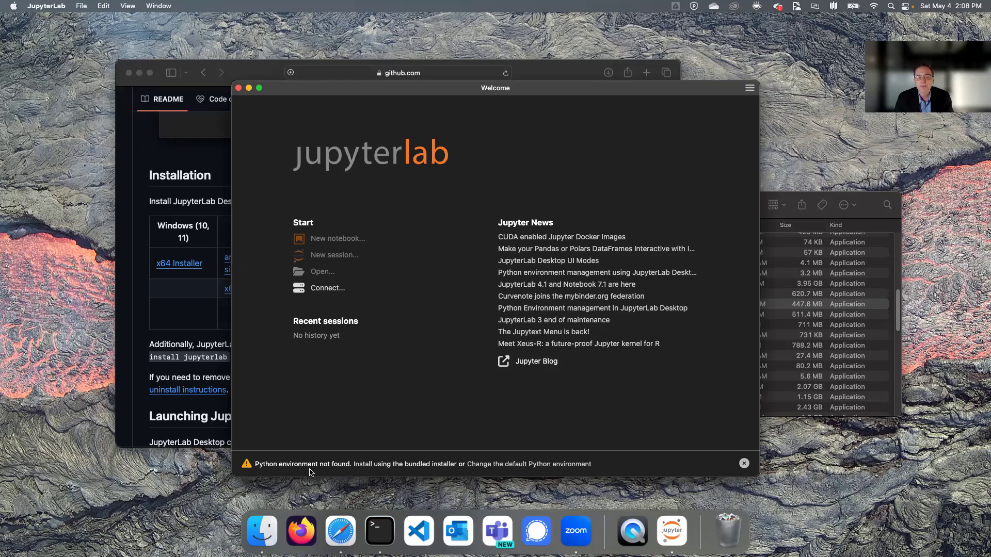
Step: Install the Python environment with the bundled installer and create a new notebook, dismissing the Jupyter news prompt
left_click(391, 466)
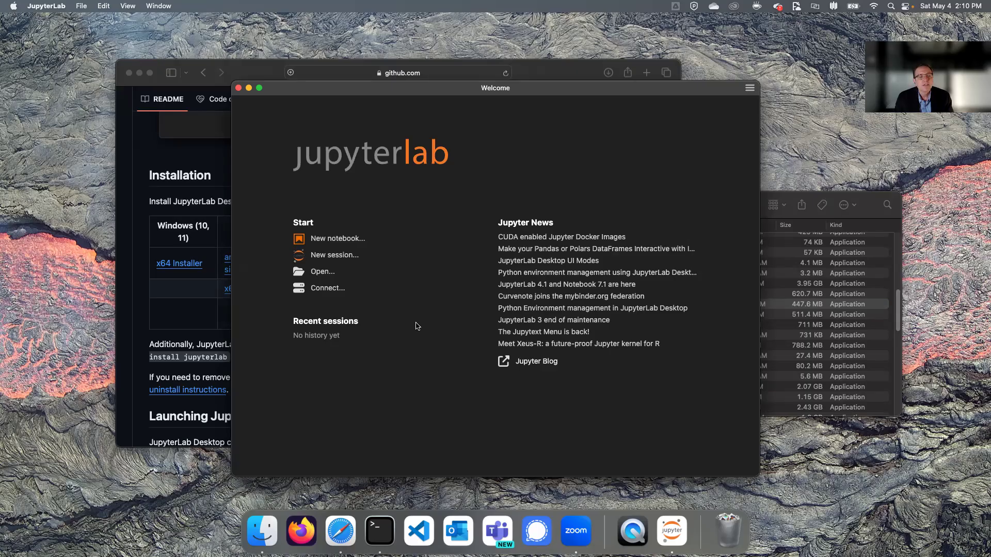
left_click(344, 240)
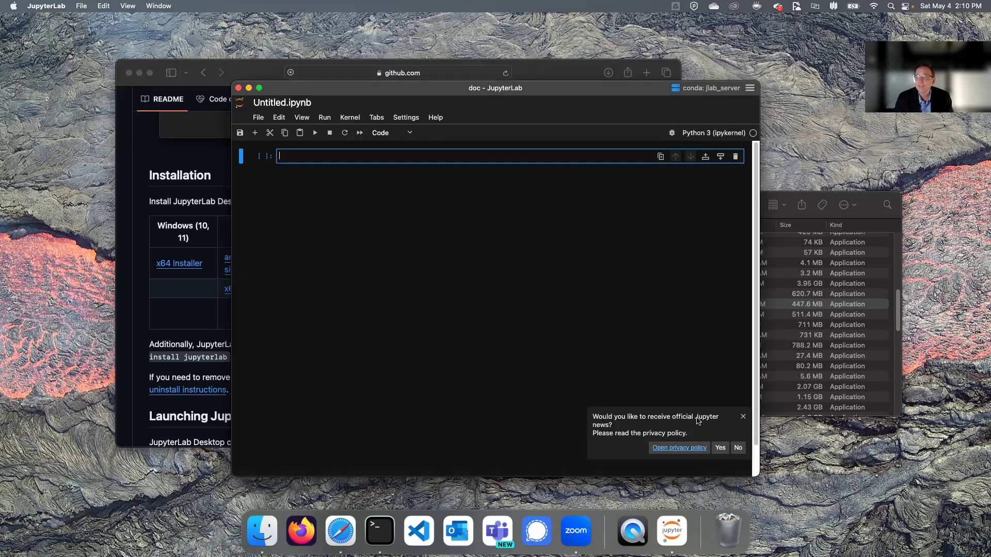
left_click(744, 417)
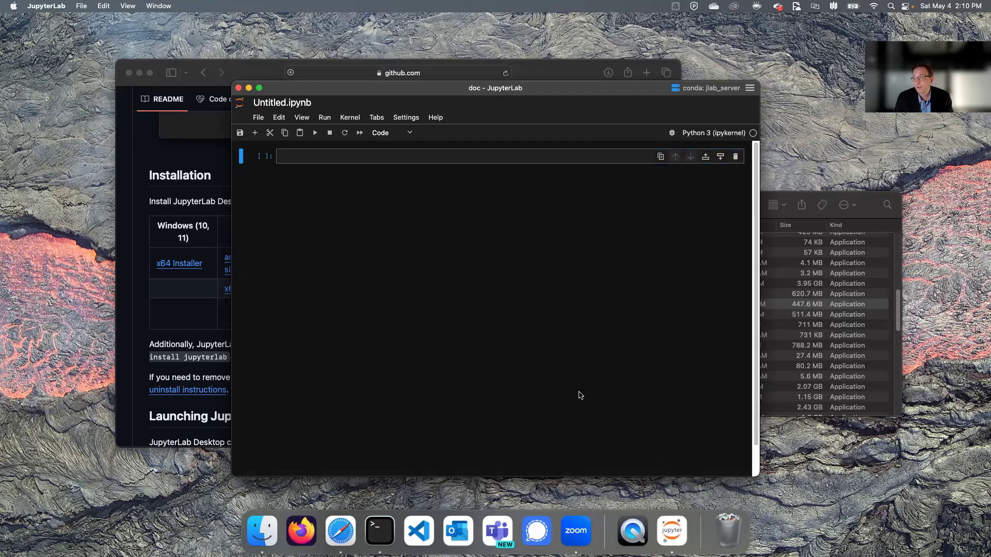